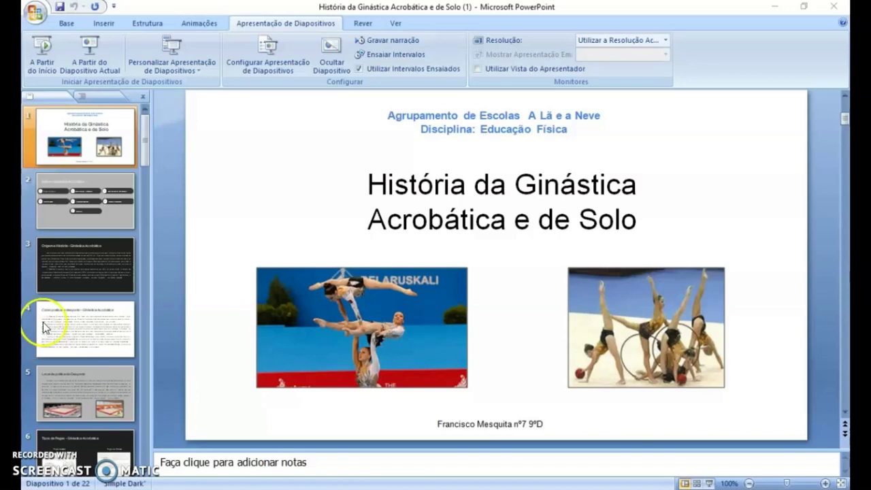
Review the Índice, Origem e História and Como praticar o desporto slides, then return to the title slide
{"action": "left_click", "coordinate": [59, 221]}
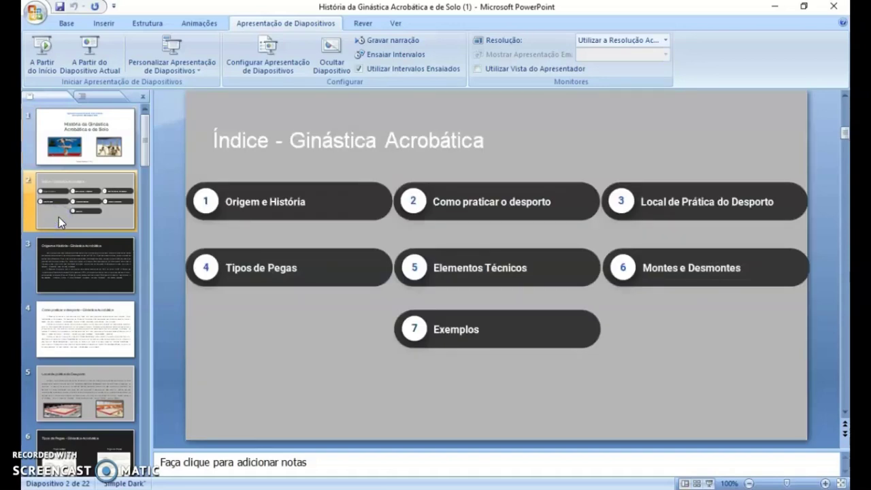
{"action": "left_click", "coordinate": [60, 249]}
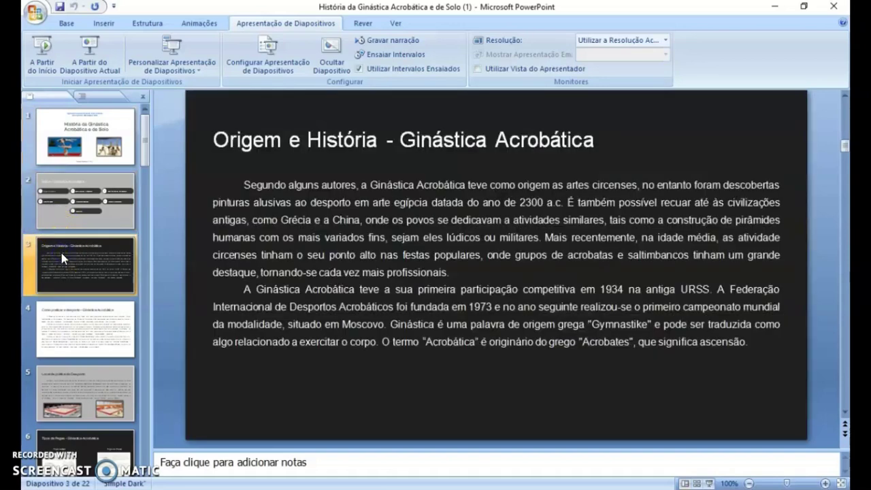
{"action": "left_click", "coordinate": [64, 313]}
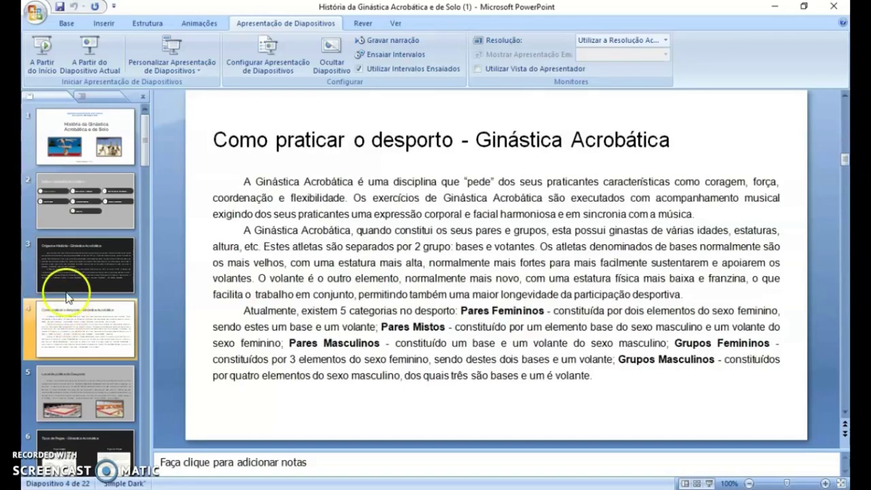
{"action": "left_click", "coordinate": [78, 134]}
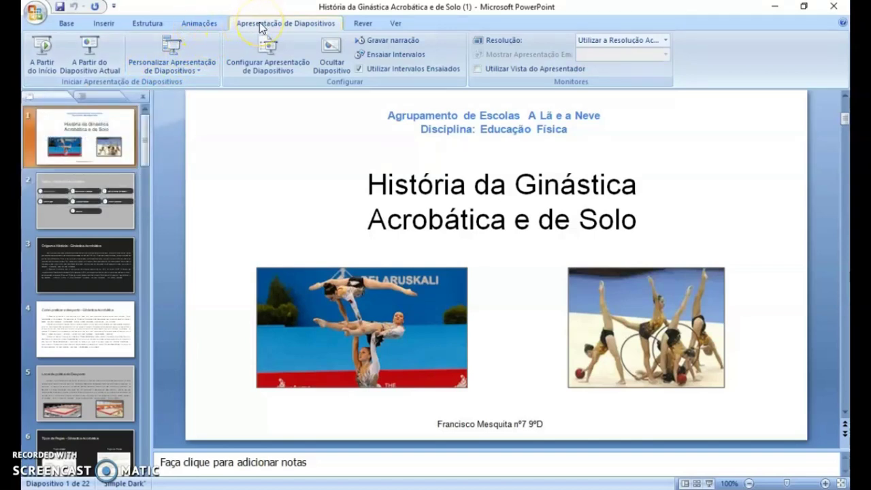
Open the Record Narration (Gravar narração) dialog from the Slide Show tab
{"action": "left_click", "coordinate": [279, 26]}
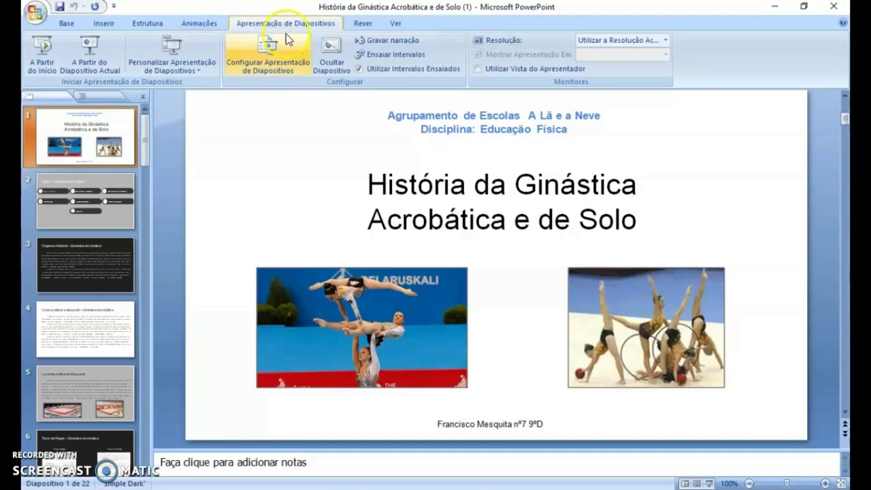
{"action": "left_click", "coordinate": [334, 54]}
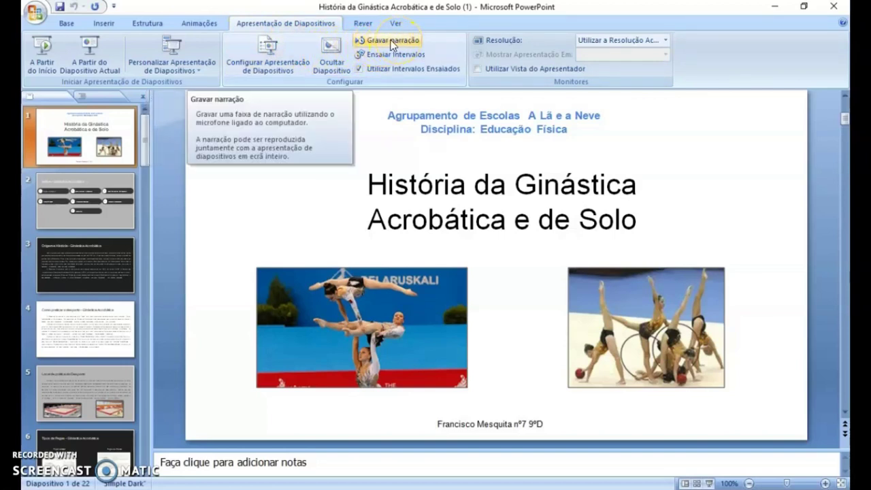
{"action": "left_click", "coordinate": [392, 42]}
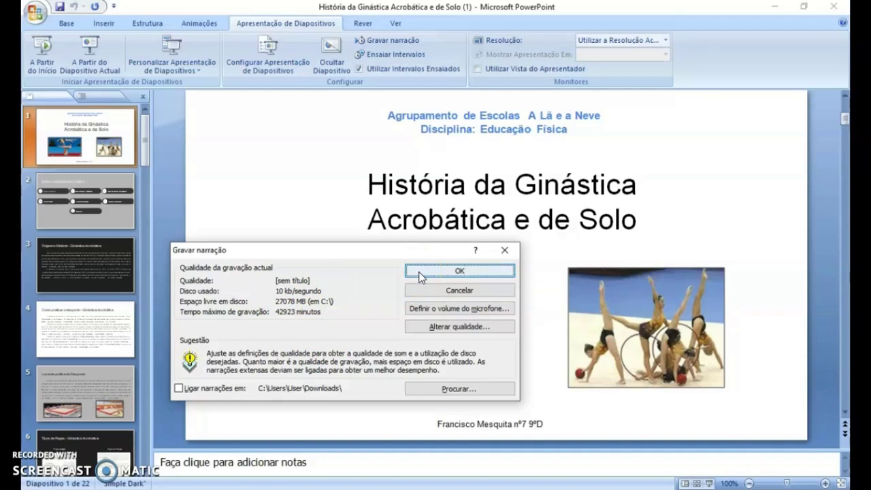
Narrate from the title slide through Índice and Origem e História, back to Índice, then end the show
{"action": "left_click", "coordinate": [419, 271]}
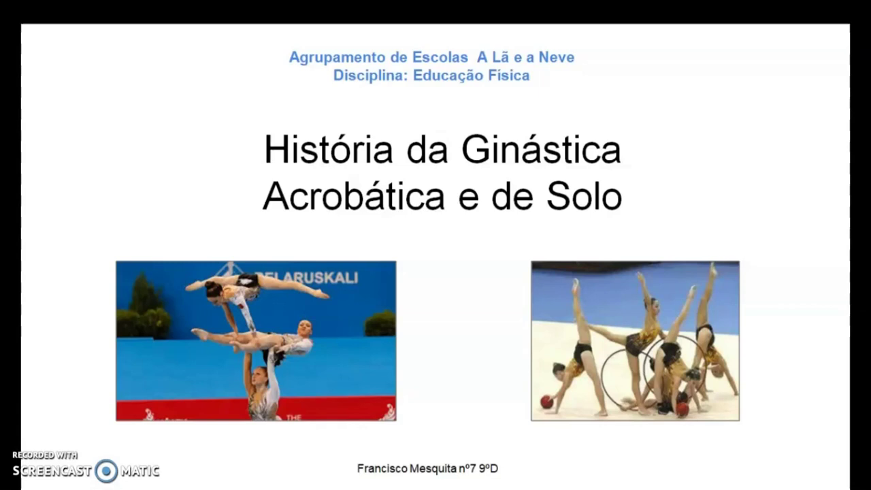
{"action": "key", "text": "Right"}
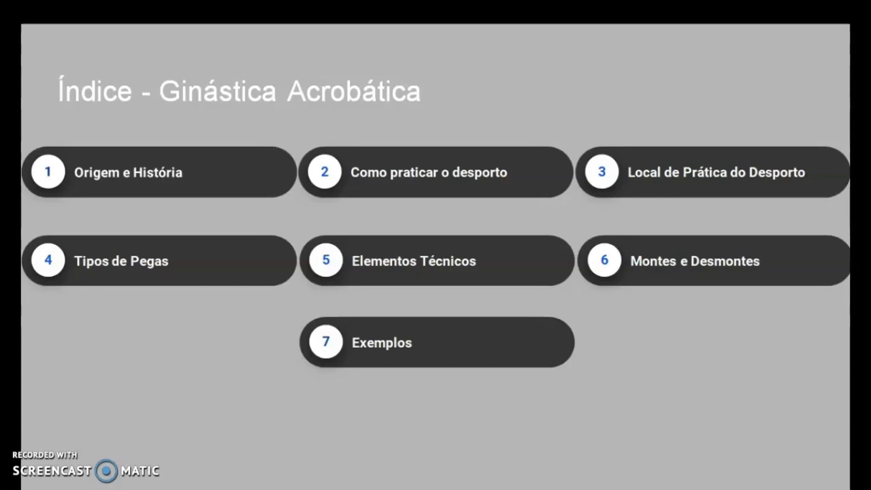
{"action": "key", "text": "Right"}
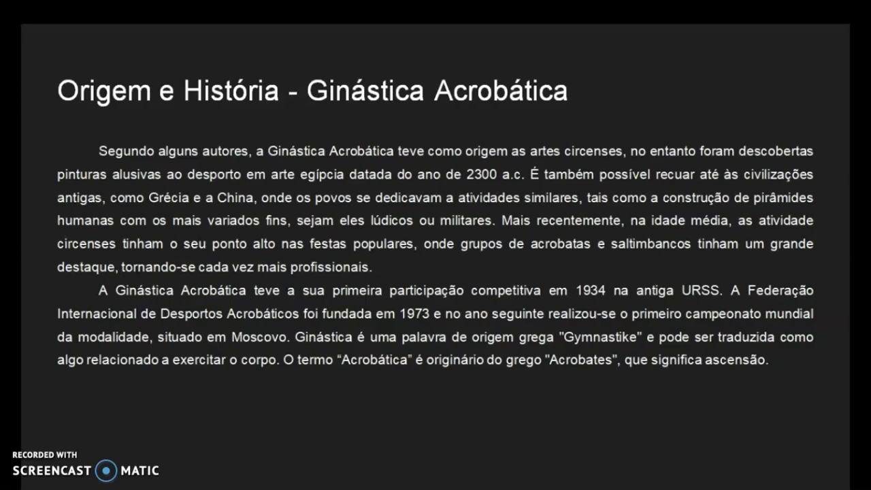
{"action": "key", "text": "Left"}
{"action": "key", "text": "Left"}
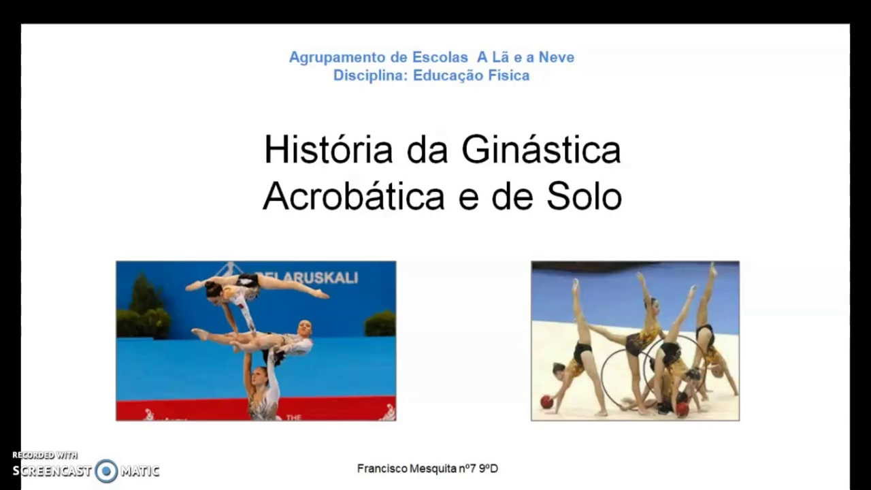
{"action": "key", "text": "Escape"}
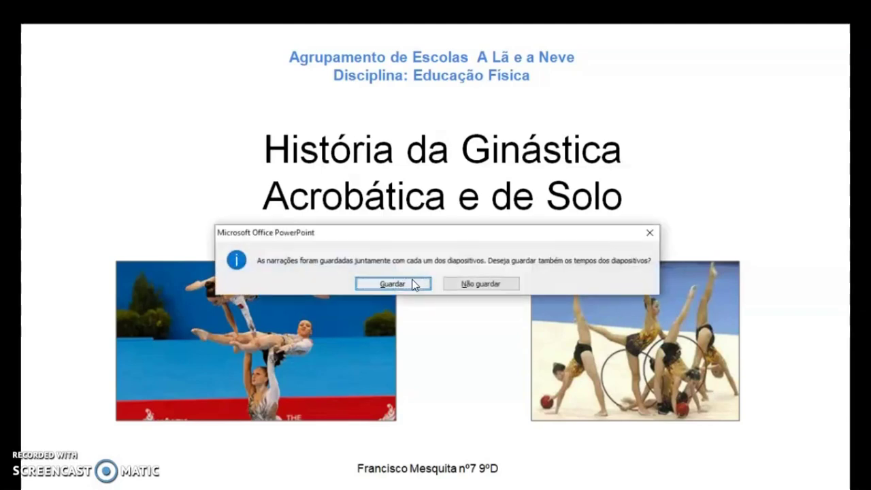
Keep the recorded slide timings and reopen the title slide, now with its sound icon, for editing
{"action": "left_click", "coordinate": [393, 284]}
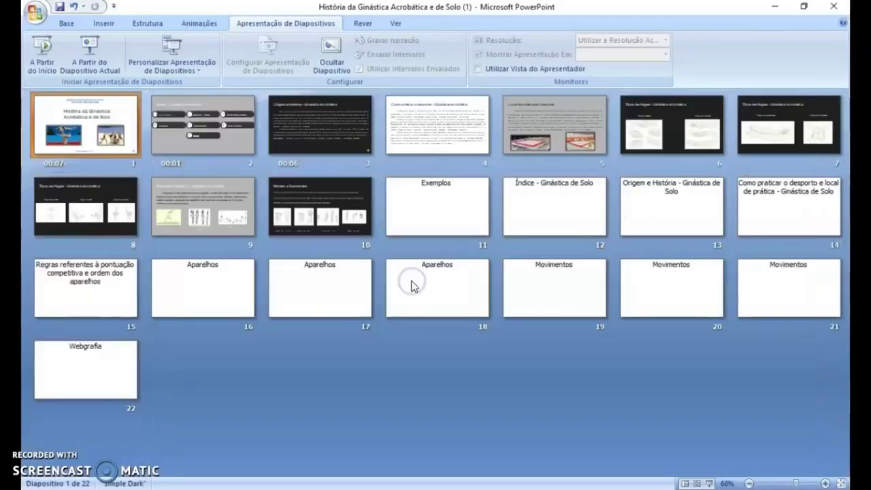
{"action": "left_click", "coordinate": [113, 150]}
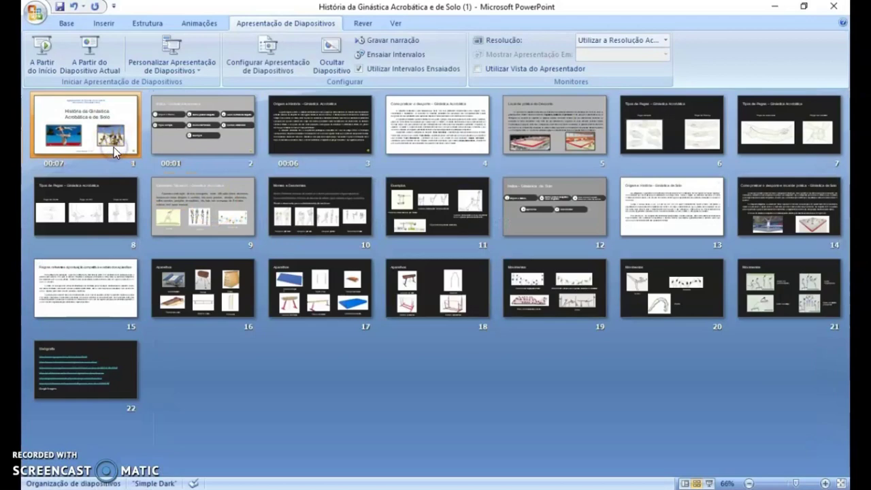
{"action": "left_click", "coordinate": [114, 148]}
{"action": "double_click", "coordinate": [114, 148]}
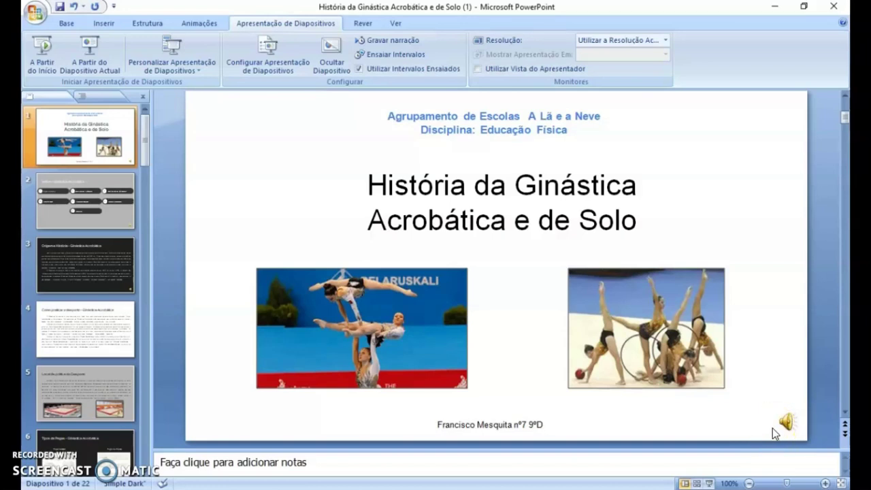
{"action": "left_click", "coordinate": [790, 419]}
{"action": "left_click", "coordinate": [788, 422]}
{"action": "left_click", "coordinate": [785, 429]}
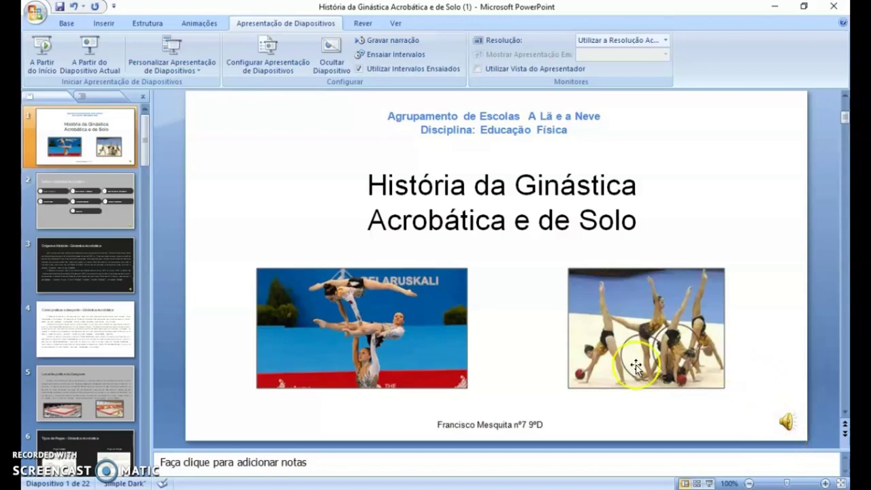
{"action": "left_click_drag", "start_coordinate": [573, 358], "coordinate": [500, 338]}
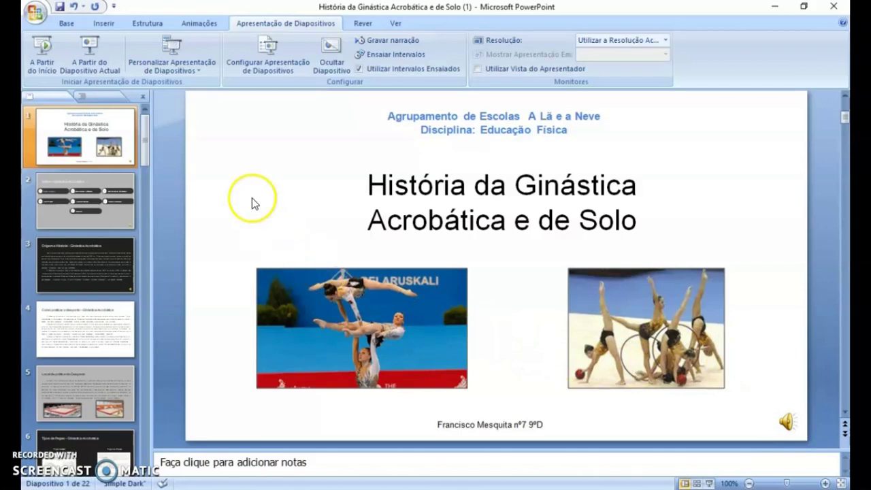
{"action": "left_click", "coordinate": [65, 25]}
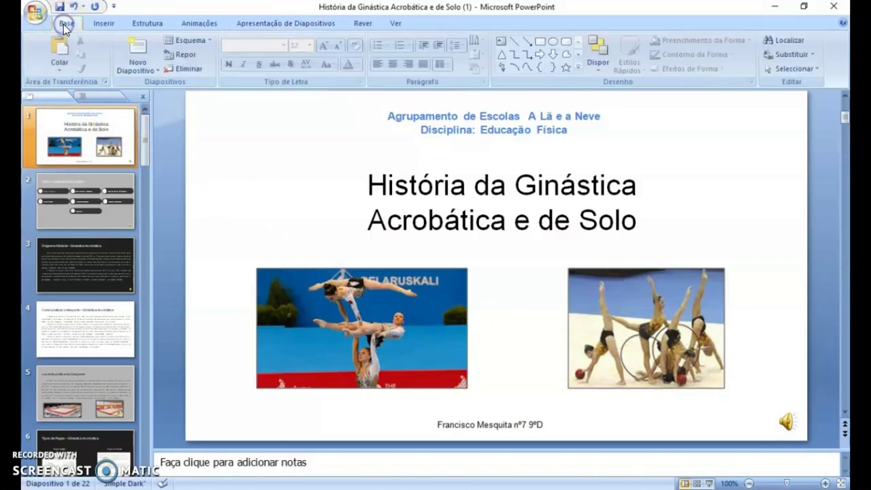
{"action": "left_click", "coordinate": [31, 15]}
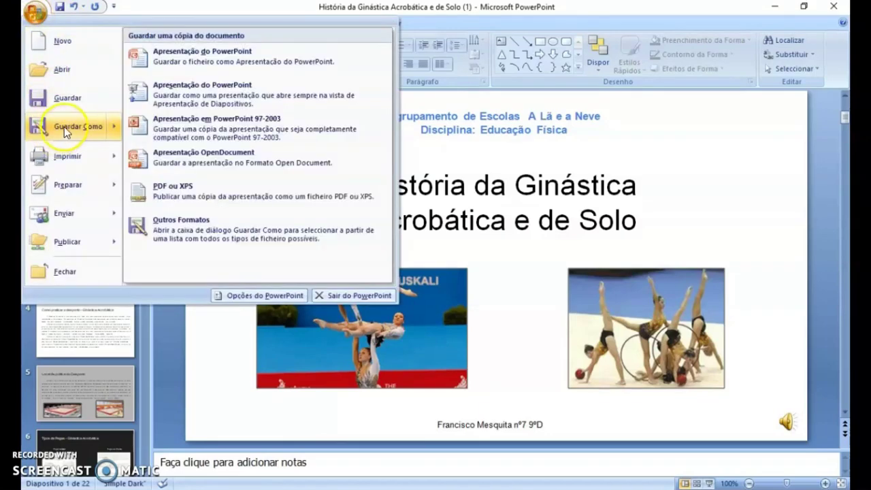
{"action": "left_click", "coordinate": [64, 127]}
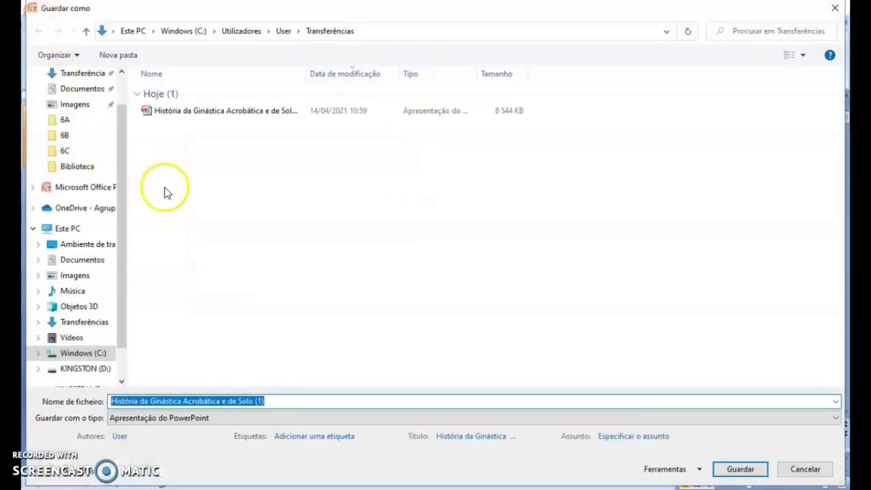
{"action": "left_click", "coordinate": [184, 419]}
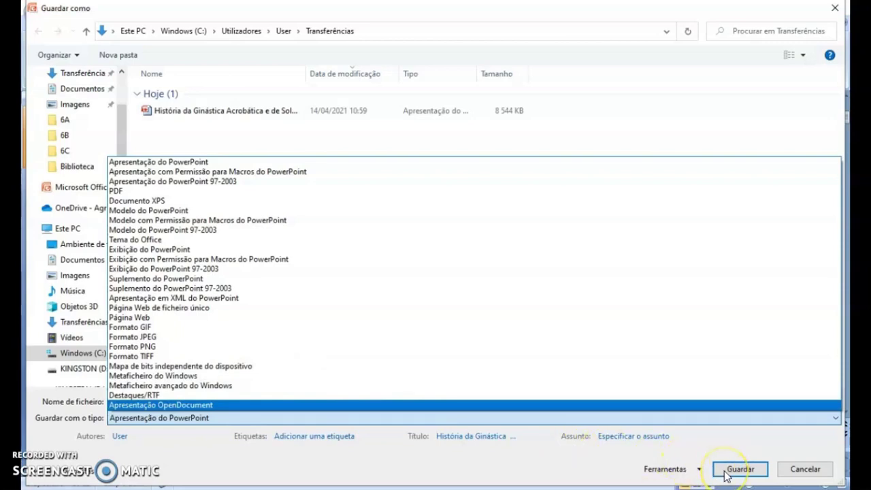
{"action": "left_click", "coordinate": [789, 471]}
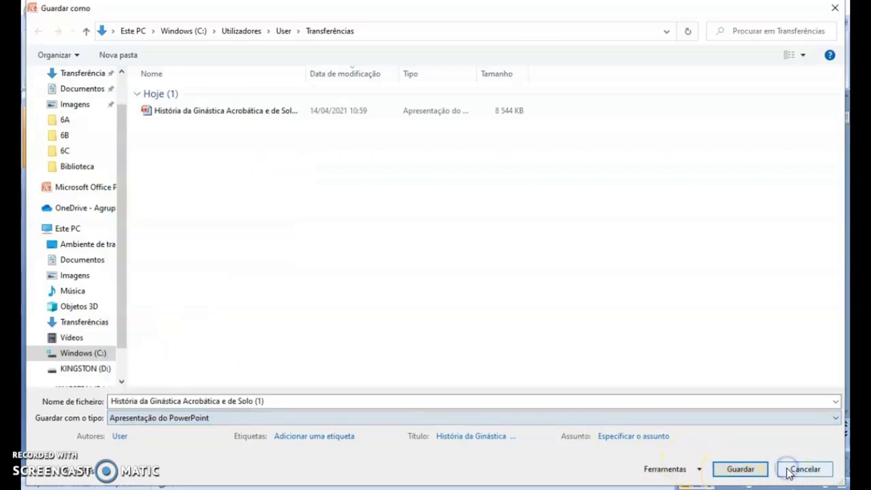
{"action": "left_click", "coordinate": [790, 471]}
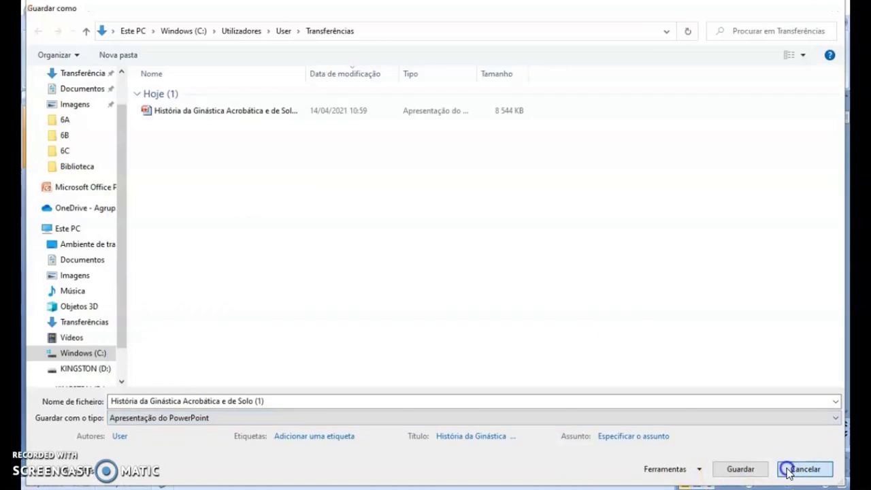